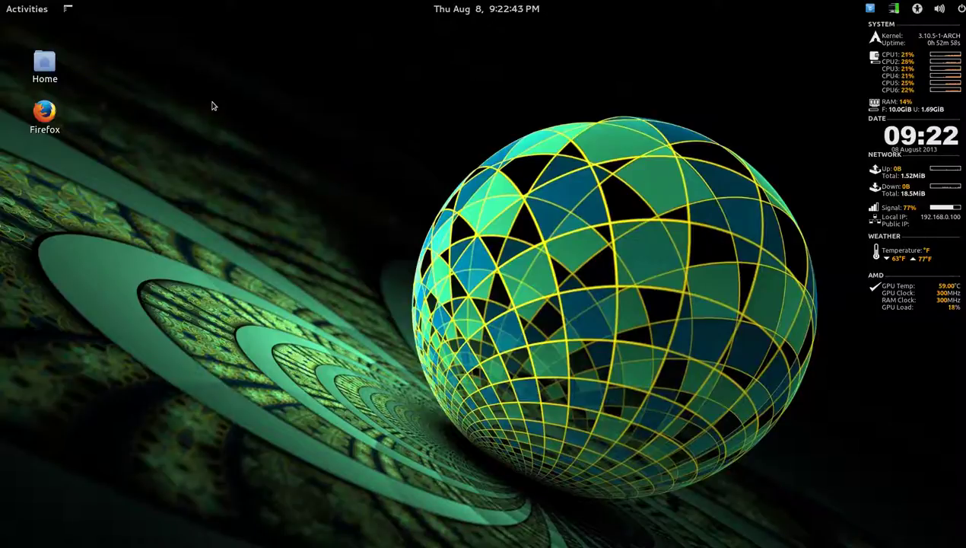
# Step: Open the Home folder in Nemo and view the Nemo version under Help > About
pyautogui.click(51, 70)
pyautogui.doubleClick(50, 70)
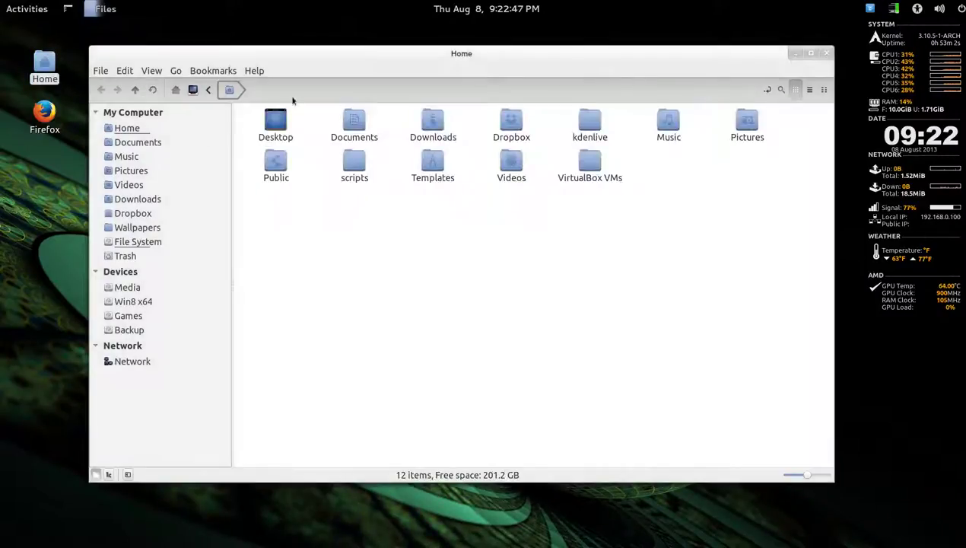
pyautogui.click(254, 70)
pyautogui.click(259, 100)
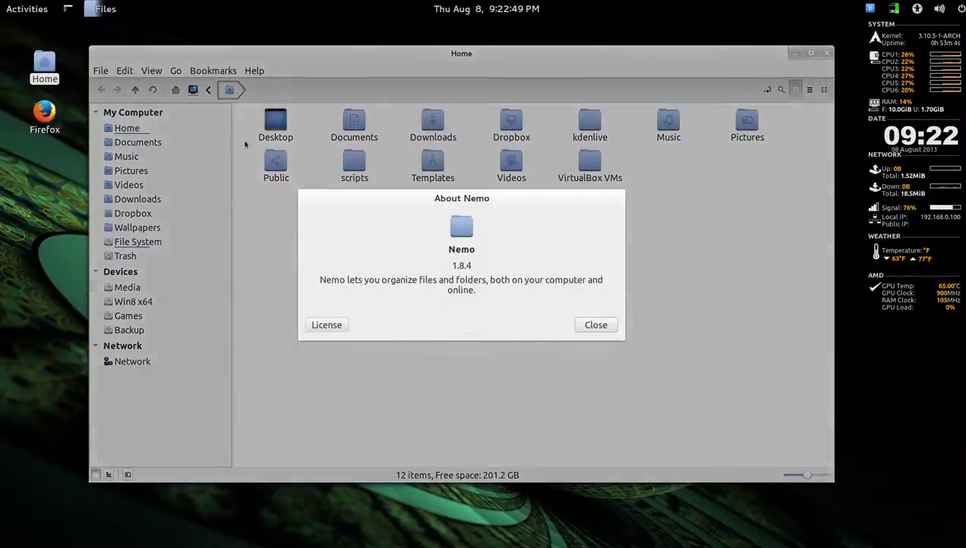
pyautogui.click(594, 326)
# Step: Switch the location bar to a typed path and back, then split into two panes and unsplit
pyautogui.hotkey('ctrl', 'l')
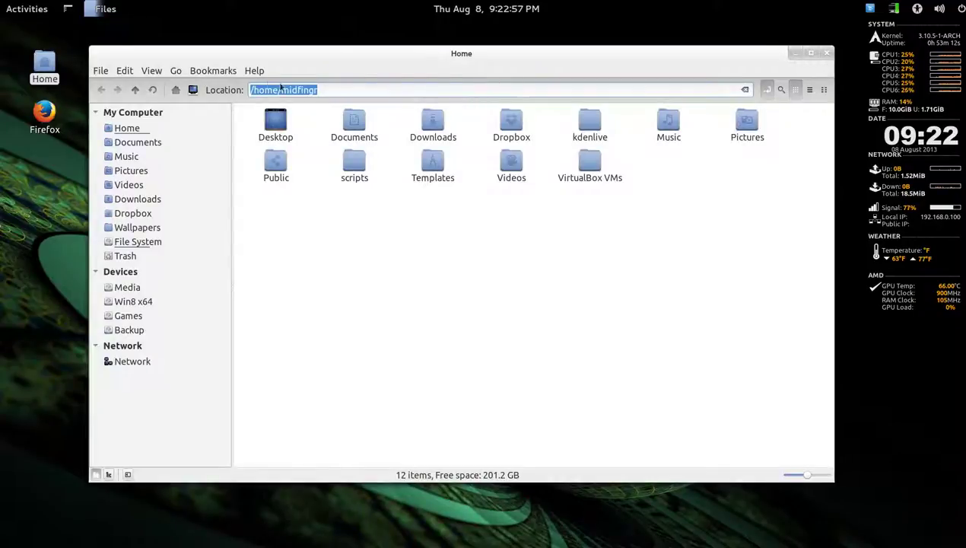
pyautogui.click(767, 90)
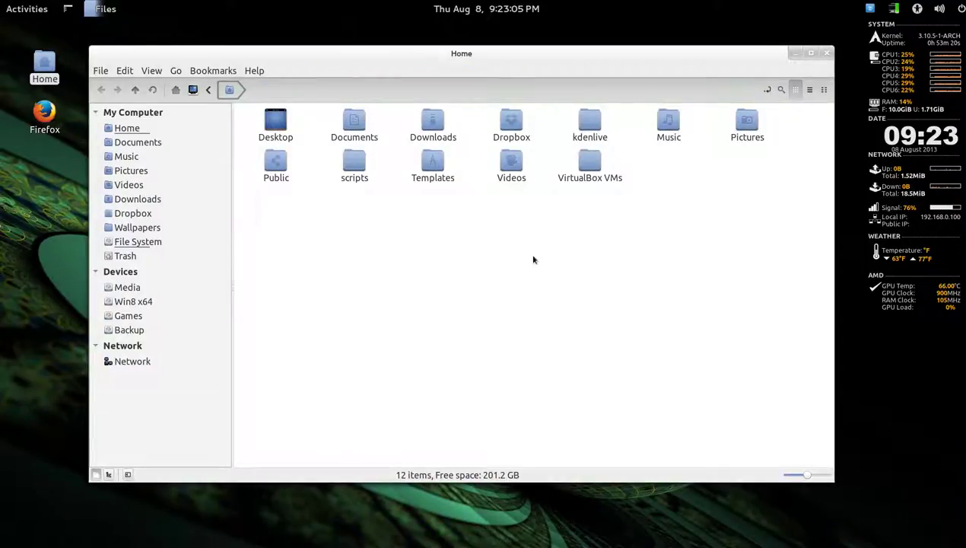
pyautogui.press('F3')
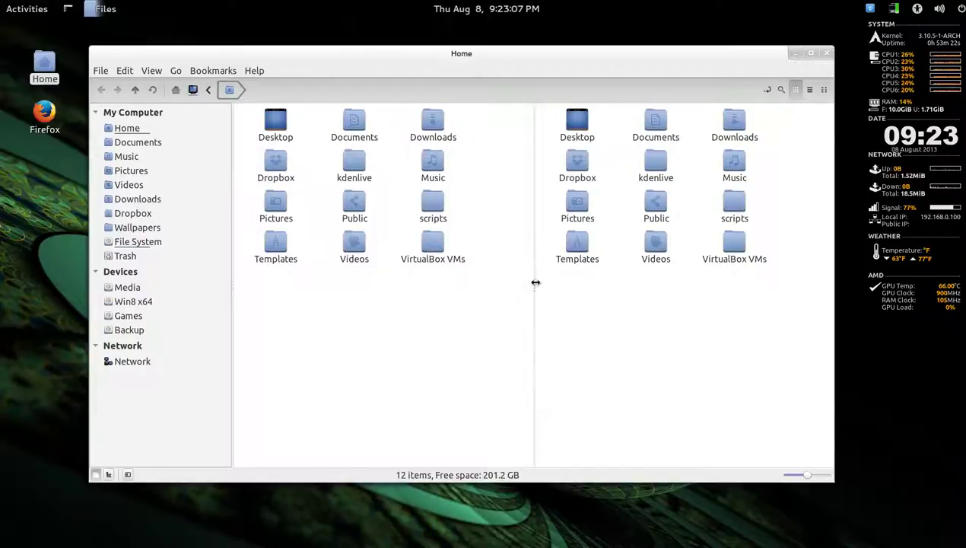
pyautogui.moveTo(533, 283)
pyautogui.mouseDown()
pyautogui.moveTo(496, 287)
pyautogui.moveTo(570, 284)
pyautogui.moveTo(536, 283)
pyautogui.mouseUp()
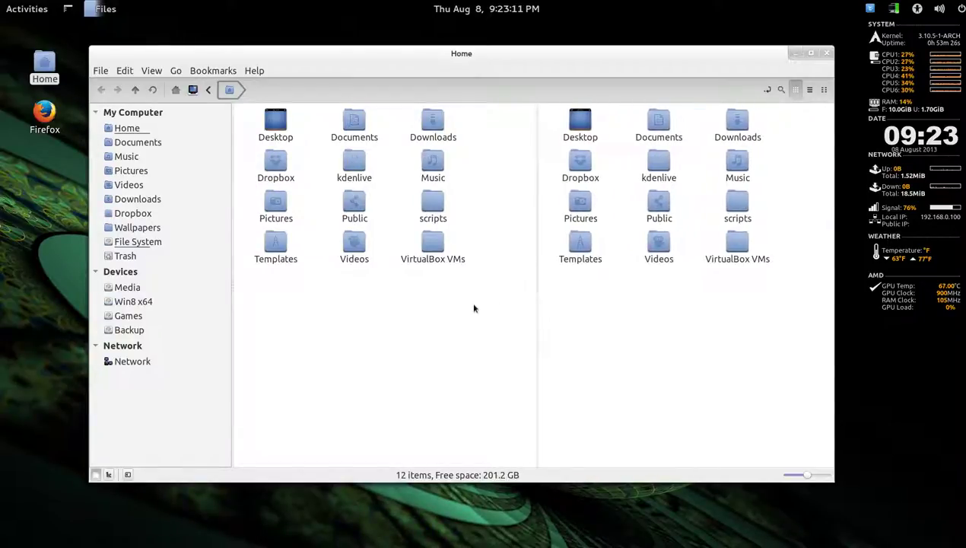
pyautogui.press('F3')
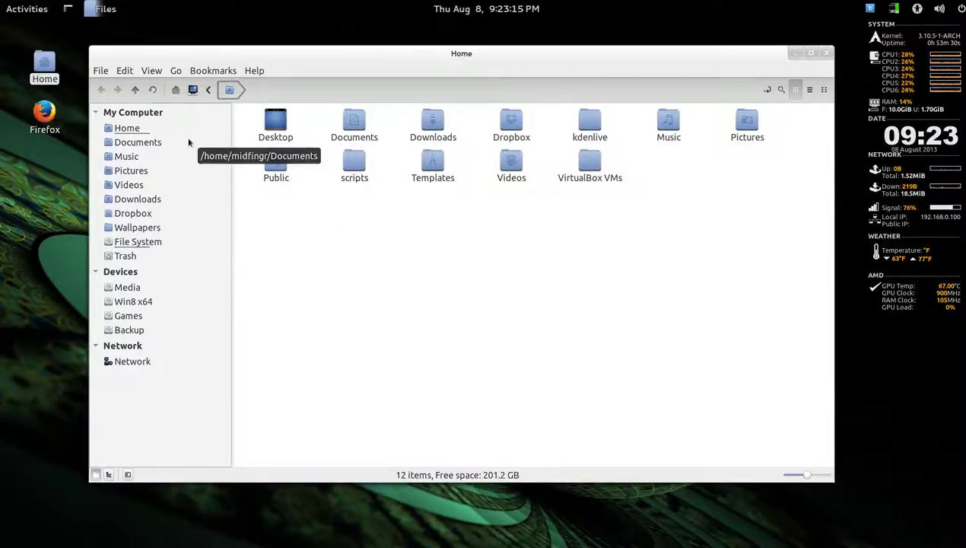
# Step: Browse the Wallpapers folder, then return to Home and open Documents
pyautogui.click(151, 226)
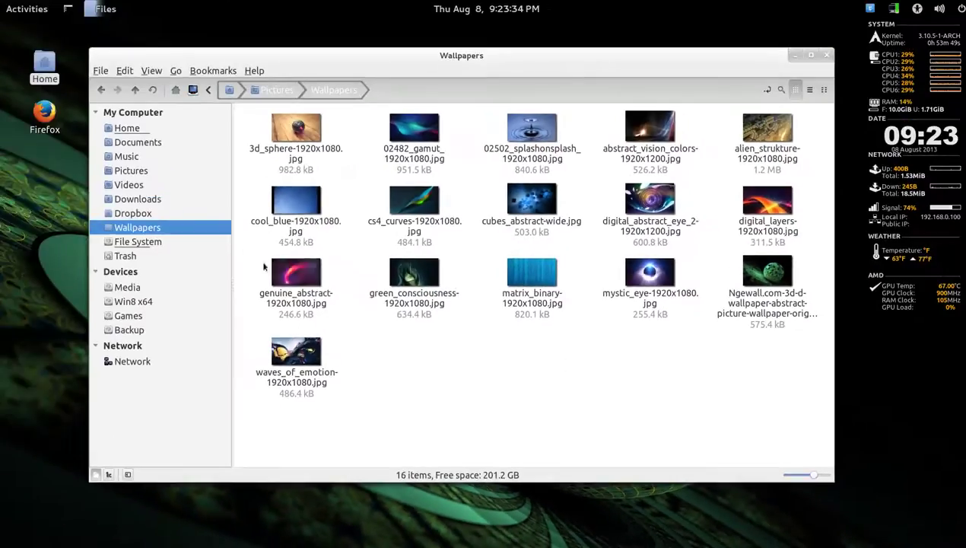
pyautogui.click(125, 128)
pyautogui.click(366, 234)
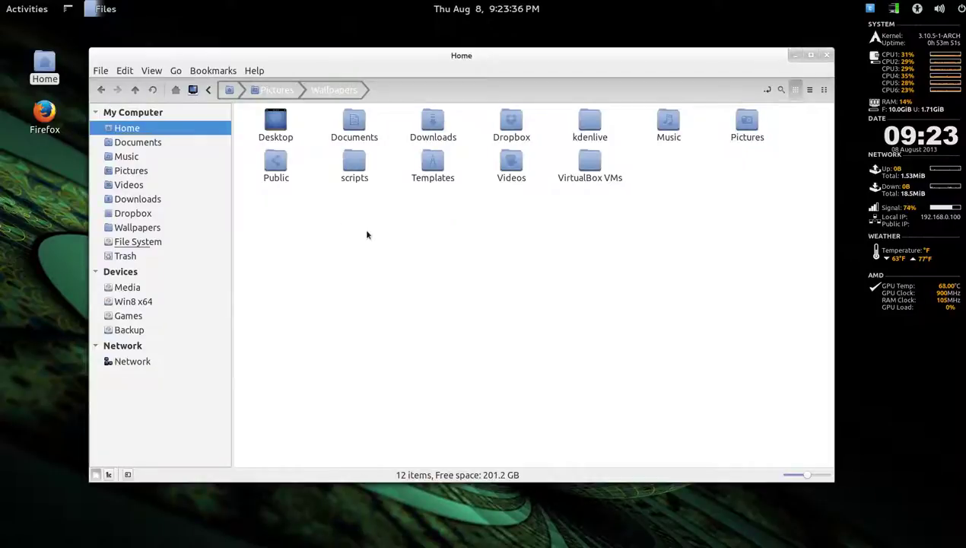
pyautogui.doubleClick(355, 128)
# Step: Sort the Documents listing by Name, Size, Type and Date Modified, ending on Type
pyautogui.click(339, 114)
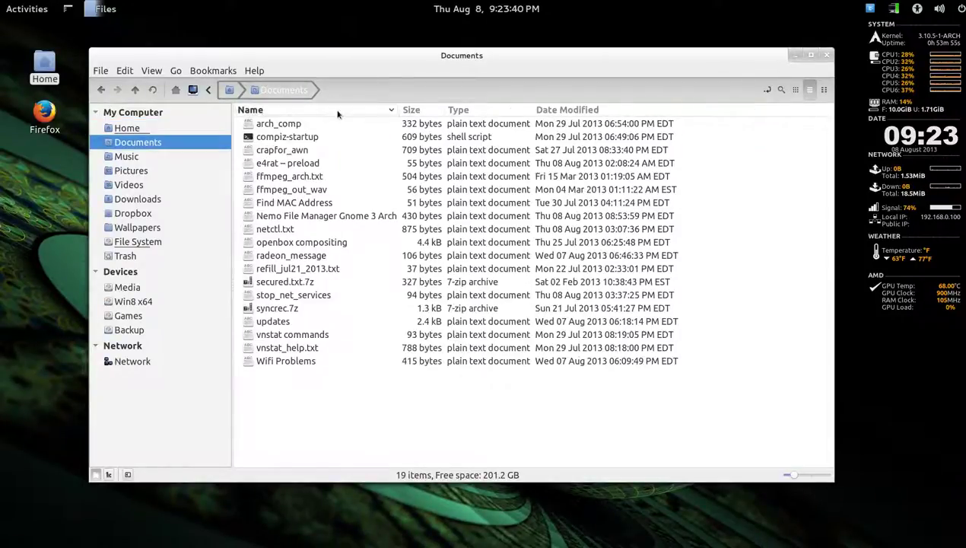
pyautogui.click(414, 108)
pyautogui.click(457, 108)
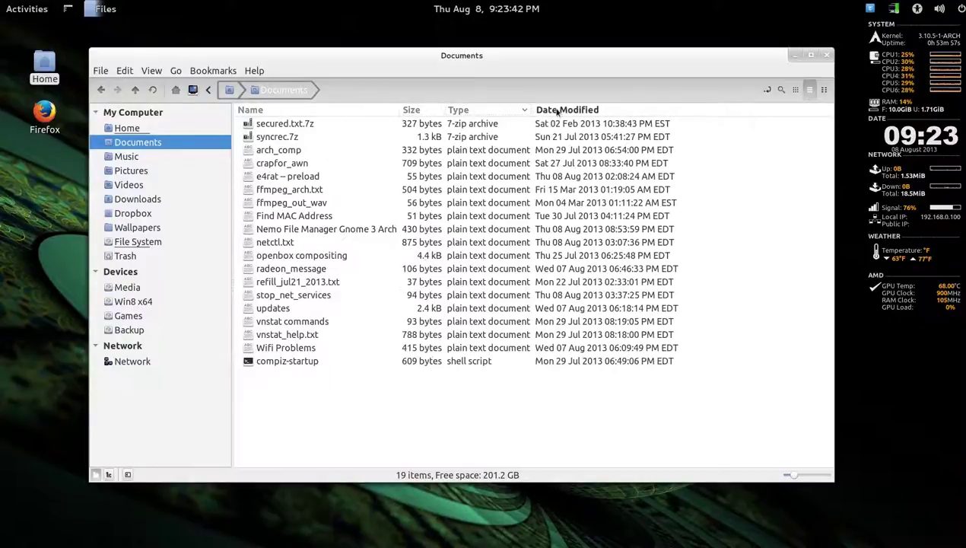
pyautogui.click(558, 112)
pyautogui.click(499, 114)
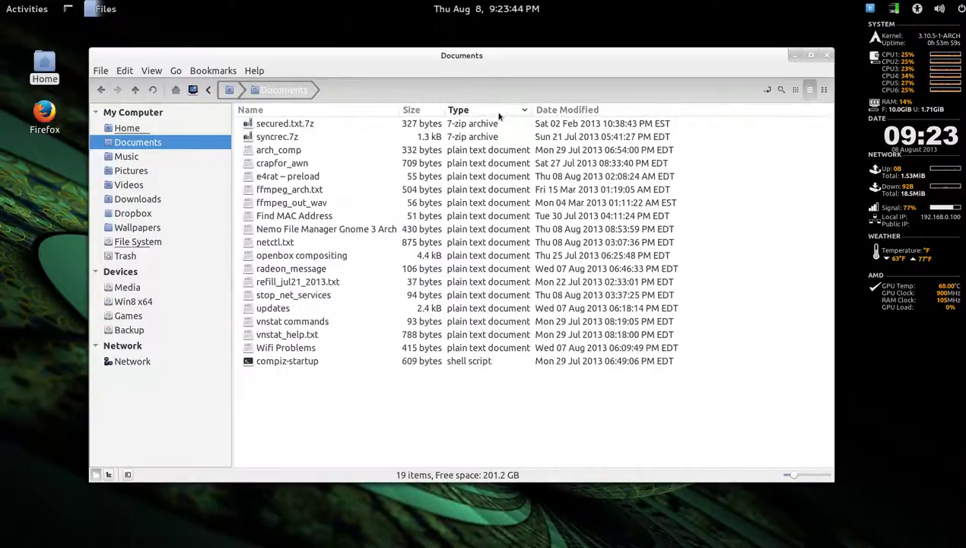
pyautogui.click(700, 165)
pyautogui.click(543, 402)
# Step: Find the Nemo notes file by typing 'ne' and open it in the text editor
pyautogui.write('ne')
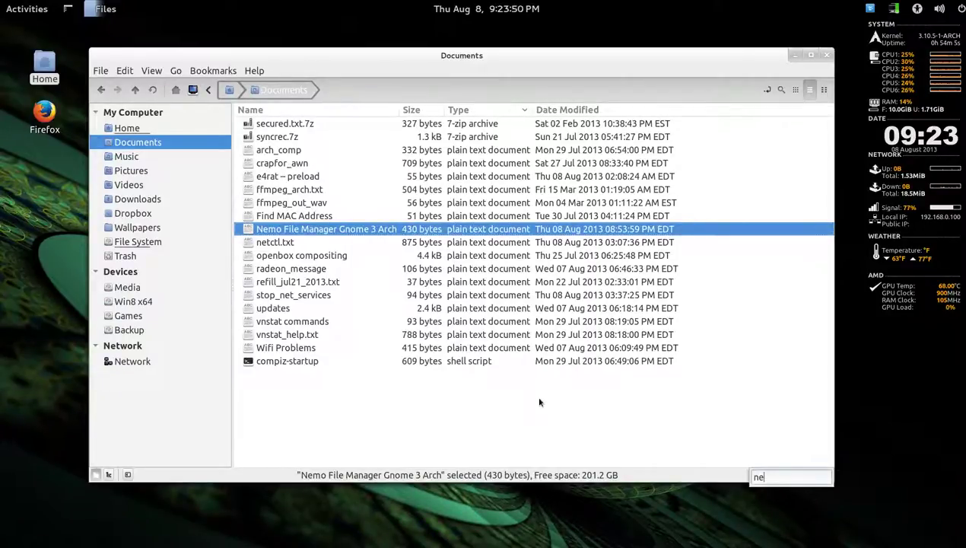
pyautogui.press('Escape')
pyautogui.press('Return')
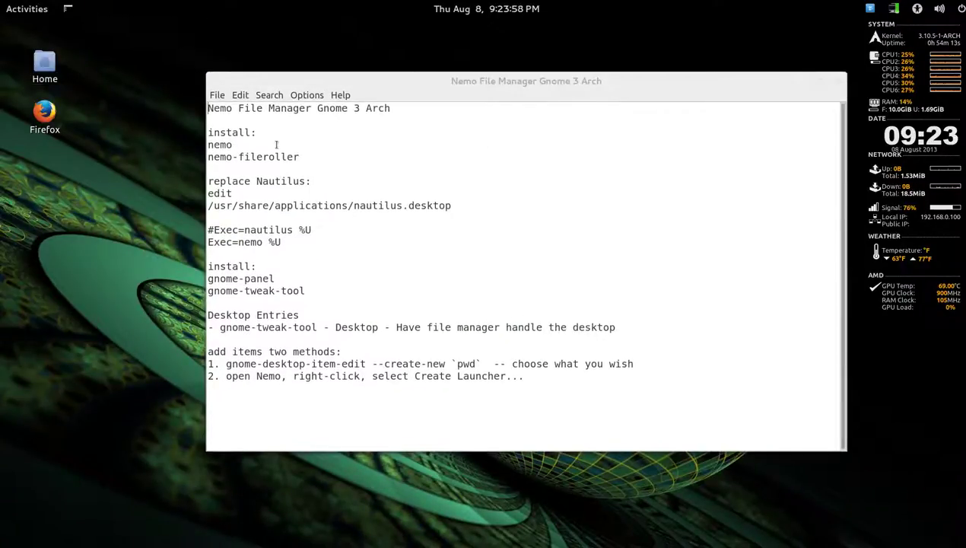
# Step: Select the whole /usr/share/applications/nautilus.desktop line in the notes and copy it via the context menu
pyautogui.click(277, 143)
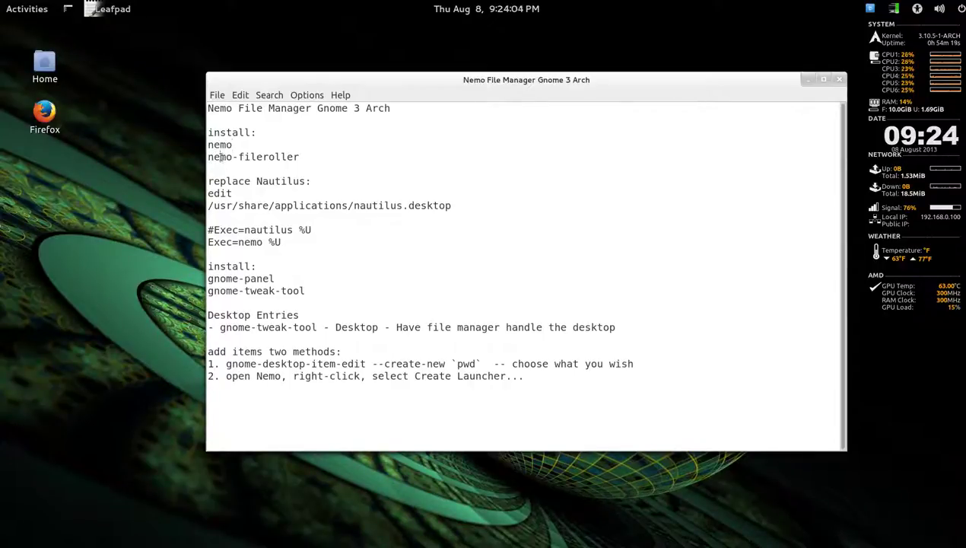
pyautogui.moveTo(221, 157); pyautogui.dragTo(271, 156)
pyautogui.click(304, 157)
pyautogui.tripleClick(234, 205)
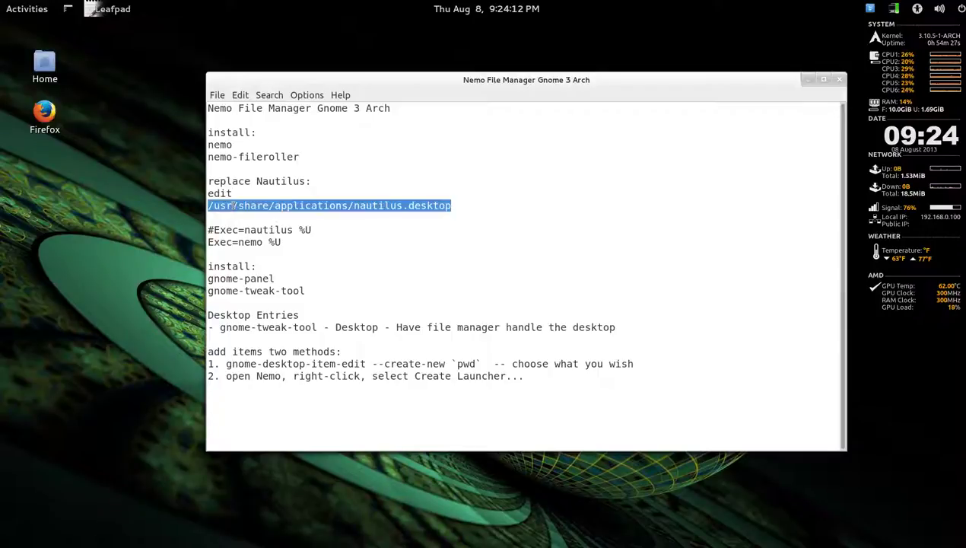
pyautogui.rightClick(376, 214)
pyautogui.click(400, 222)
pyautogui.click(147, 237)
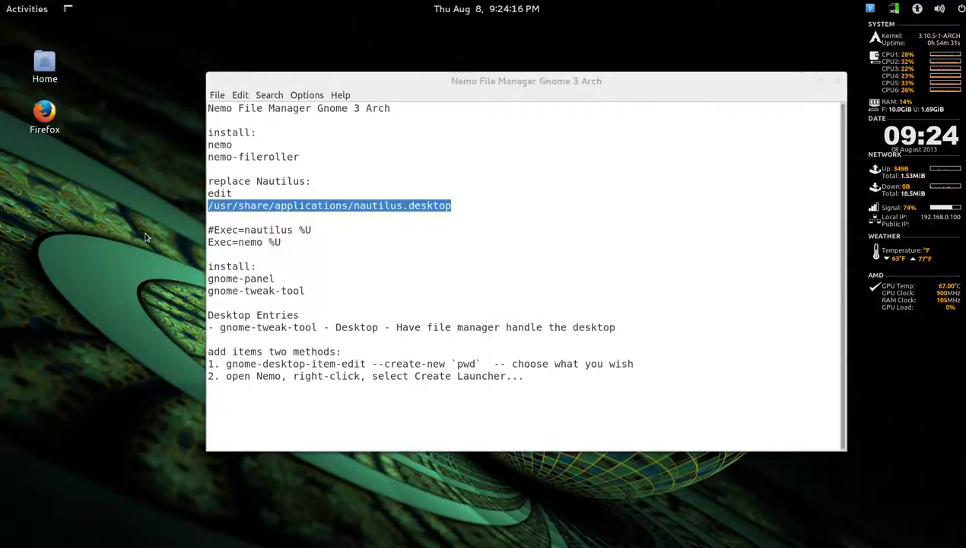
# Step: From a new terminal, open nautilus.desktop in Leafpad using 'leafpad' plus the pasted path
pyautogui.hotkey('ctrl', 'alt', 't')
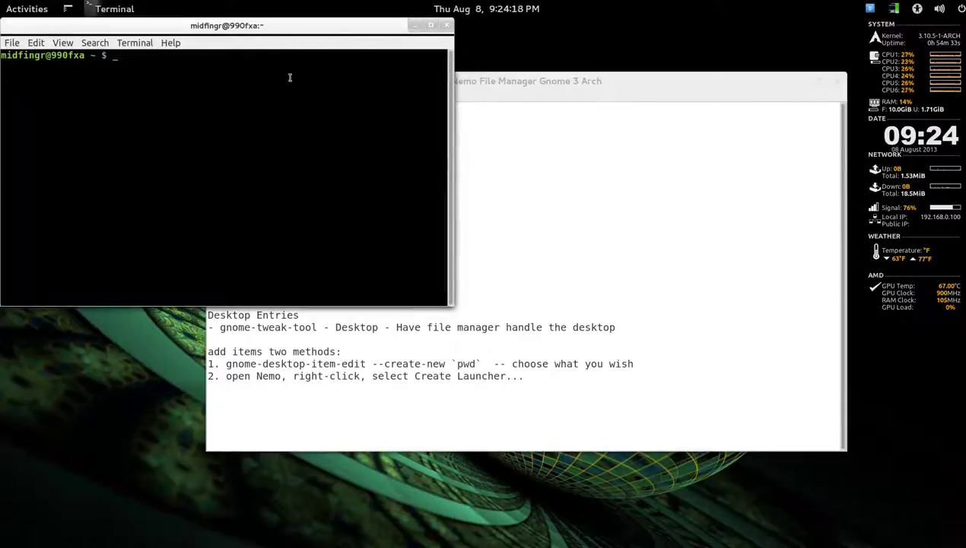
pyautogui.moveTo(255, 27); pyautogui.dragTo(441, 147)
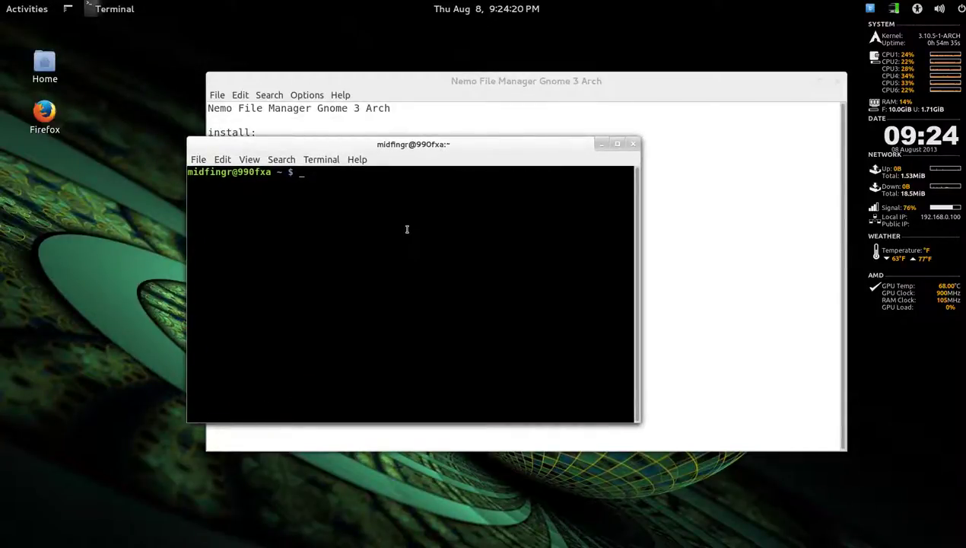
pyautogui.write('leafpad')
pyautogui.hotkey('ctrl', 'shift', 'v')
pyautogui.press('Return')
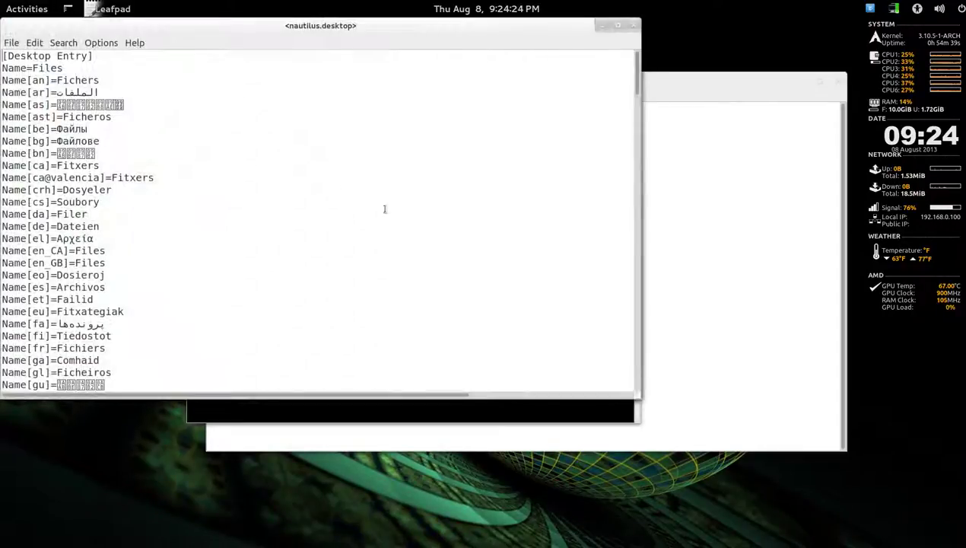
# Step: Search the file for 'Nautilus' and jump to the match on the Exec line
pyautogui.hotkey('ctrl', 'f')
pyautogui.write('Nautilus')
pyautogui.press('Return')
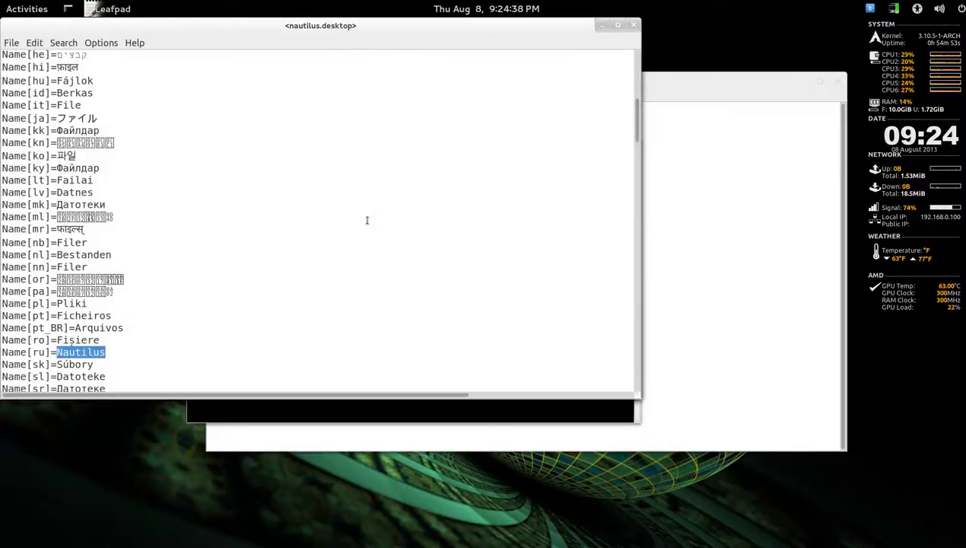
pyautogui.hotkey('ctrl', 'g')
pyautogui.click(208, 339)
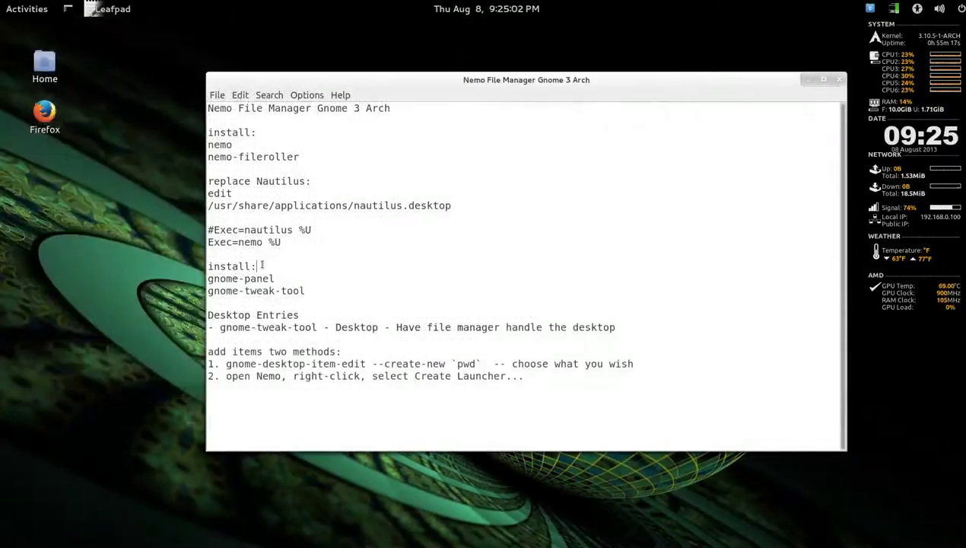
# Step: Highlight the gnome-panel and gnome-tweak-tool package names in the notes in turn
pyautogui.click(52, 83)
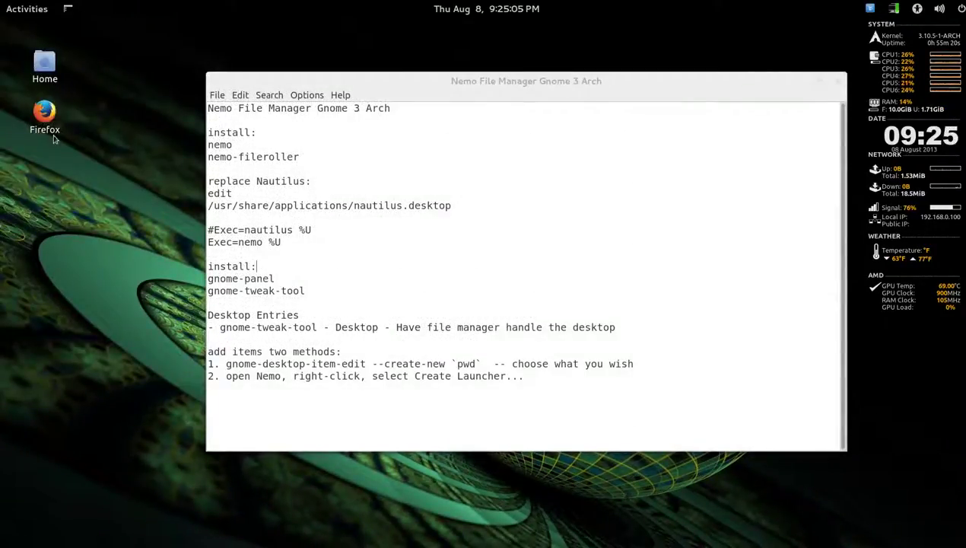
pyautogui.doubleClick(226, 280)
pyautogui.moveTo(226, 280); pyautogui.dragTo(244, 280)
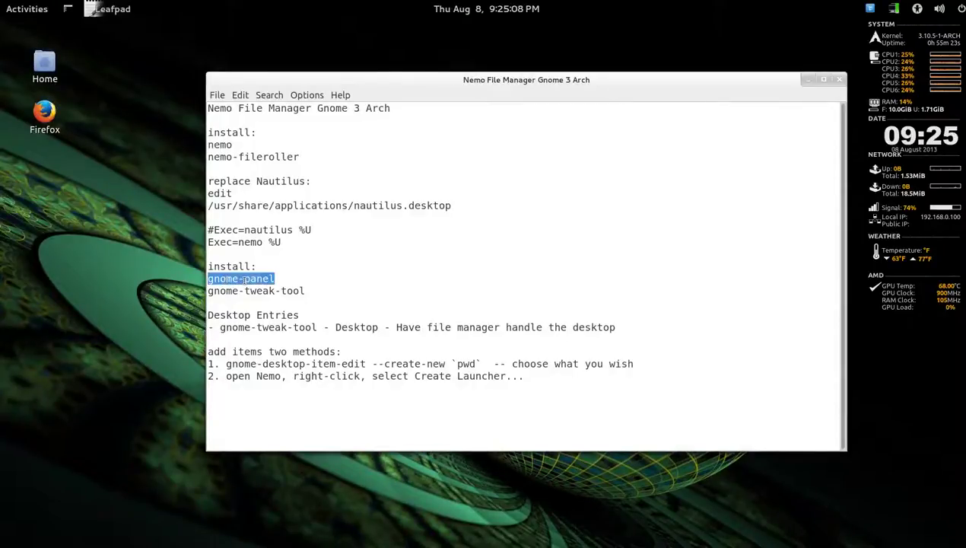
pyautogui.click(283, 280)
pyautogui.doubleClick(226, 291)
pyautogui.moveTo(226, 291); pyautogui.dragTo(283, 291)
pyautogui.click(330, 289)
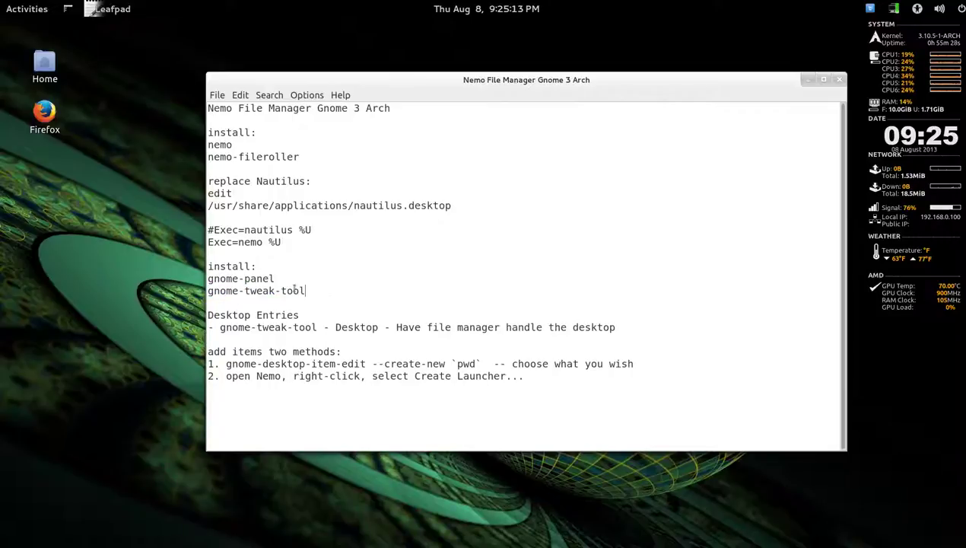
pyautogui.moveTo(2, 4)
pyautogui.click(13, 299)
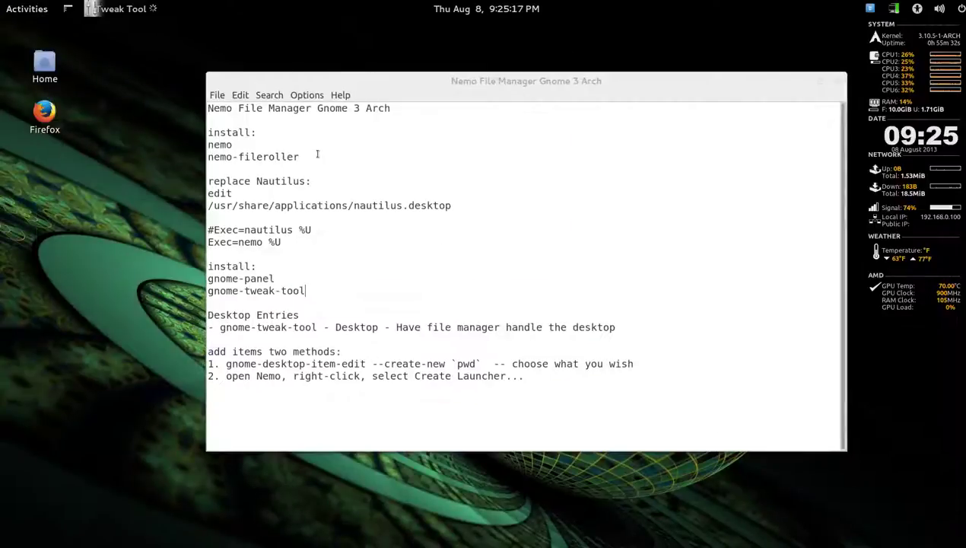
pyautogui.click(25, 74)
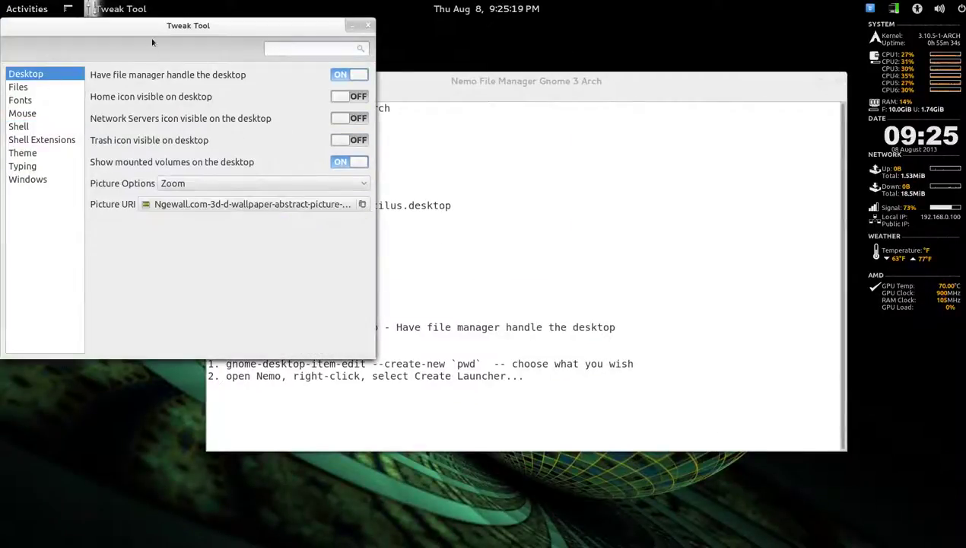
pyautogui.moveTo(156, 29); pyautogui.dragTo(341, 92)
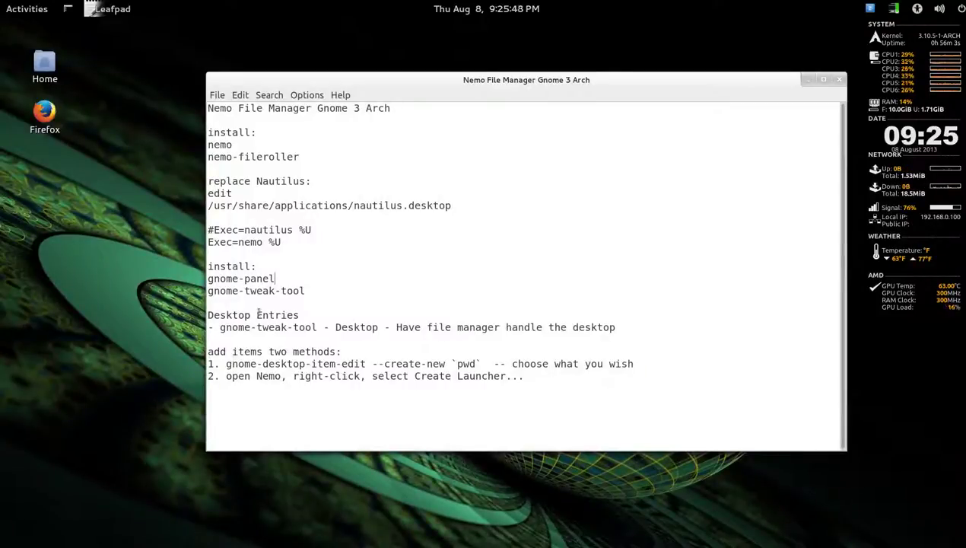
pyautogui.click(107, 251)
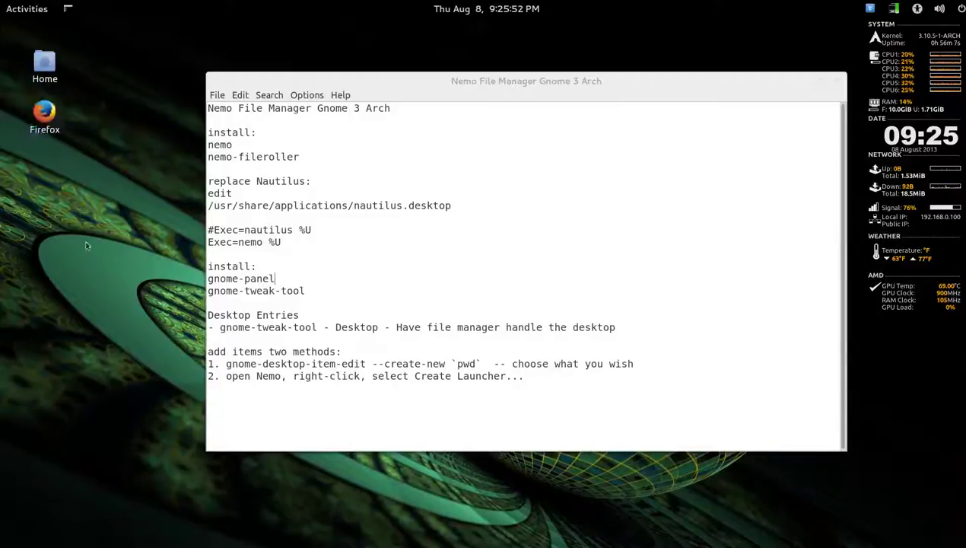
pyautogui.doubleClick(238, 364)
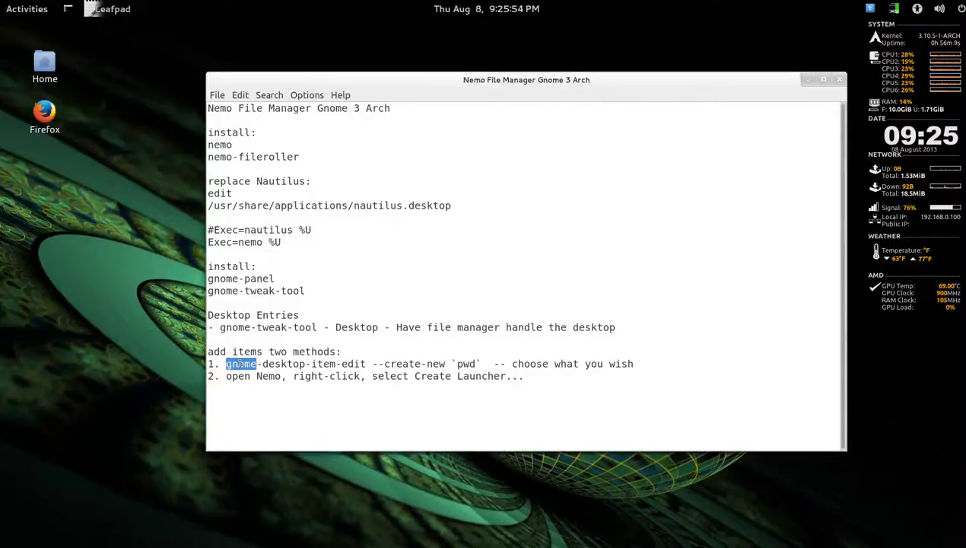
pyautogui.moveTo(239, 364); pyautogui.dragTo(474, 364)
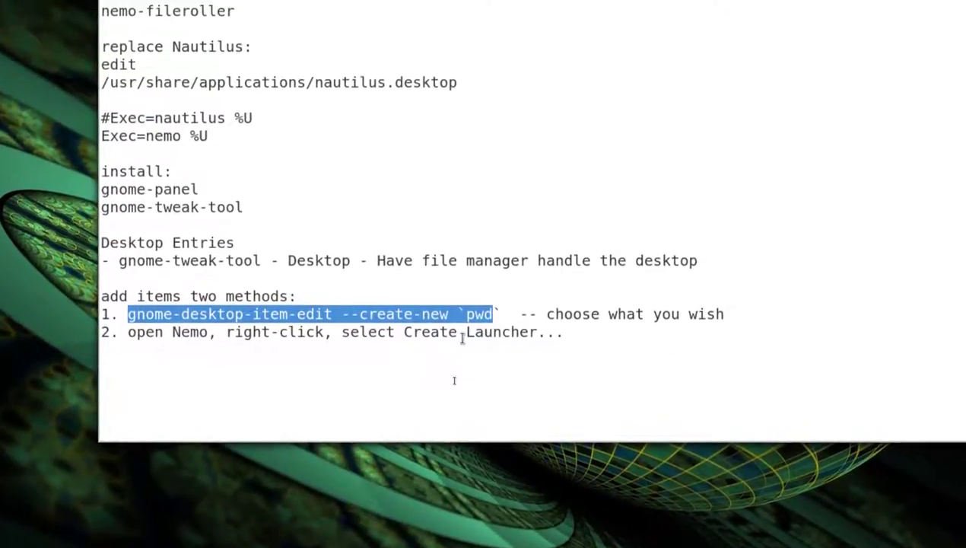
pyautogui.click(461, 321)
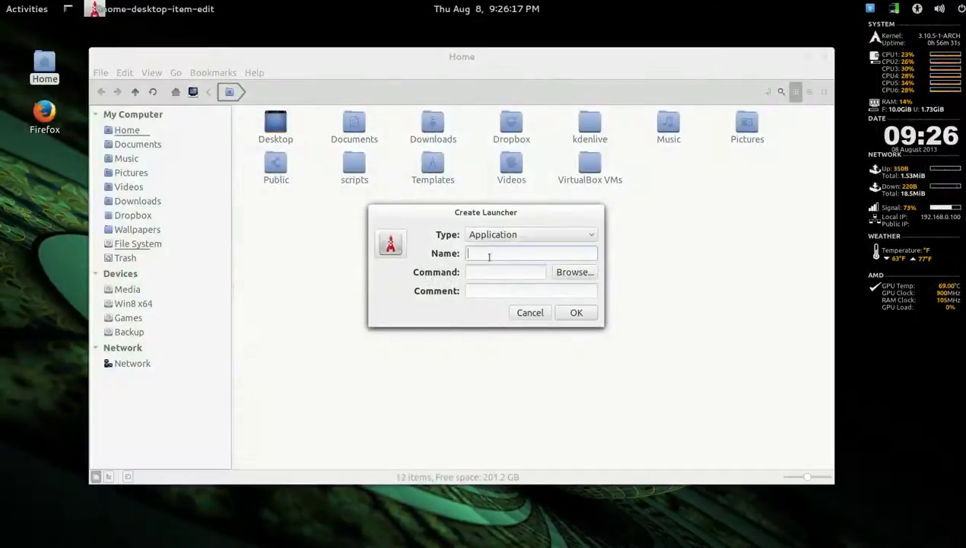
# Step: Fill in launcher name 'Chrome' and command 'google-chrome', then confirm with OK
pyautogui.moveTo(0, 0)
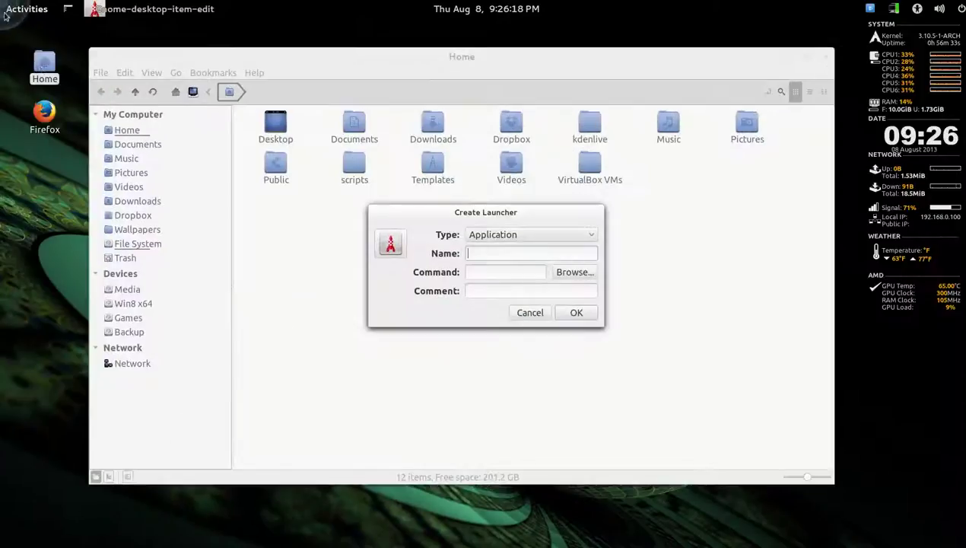
pyautogui.write('Chreom')
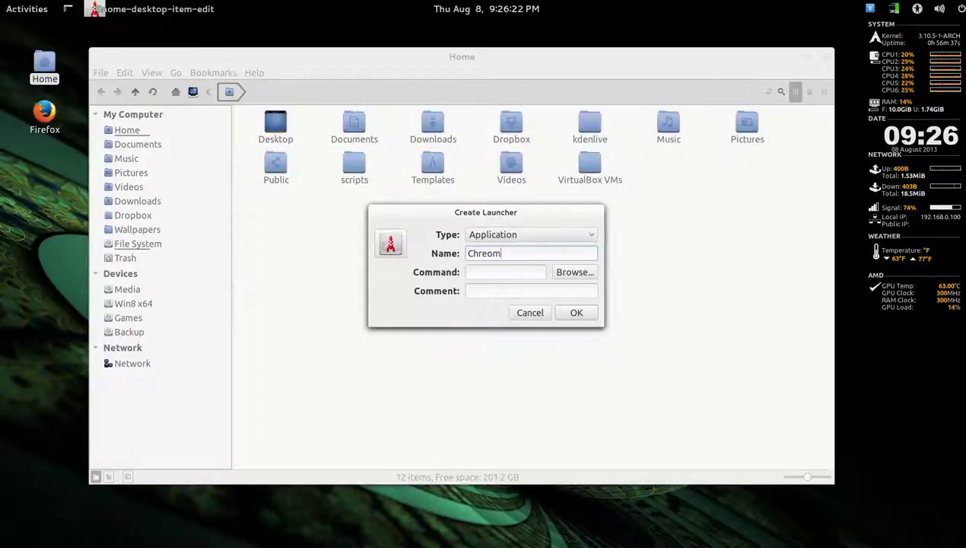
pyautogui.press('BackSpace')
pyautogui.press('BackSpace')
pyautogui.press('BackSpace')
pyautogui.write('ome')
pyautogui.press('Tab')
pyautogui.write('google')
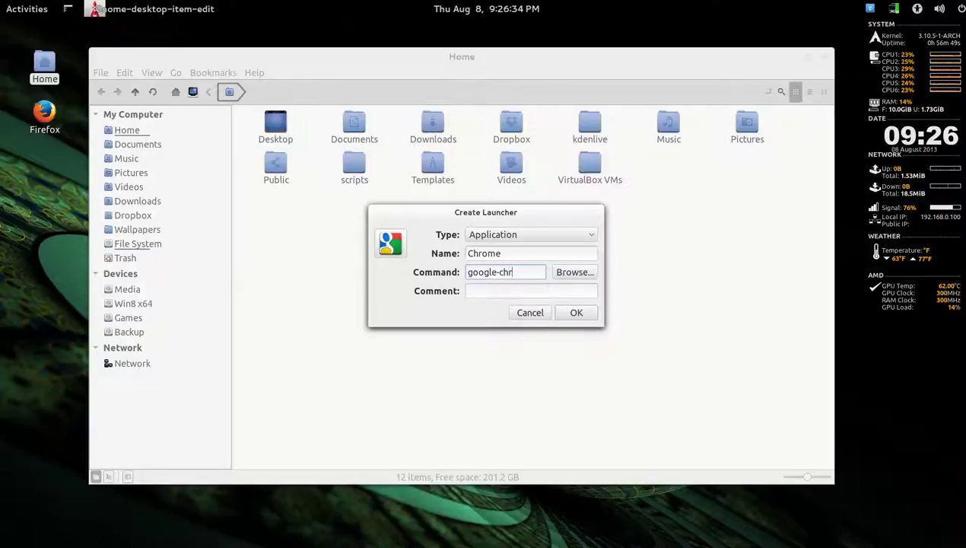
pyautogui.write('ome')
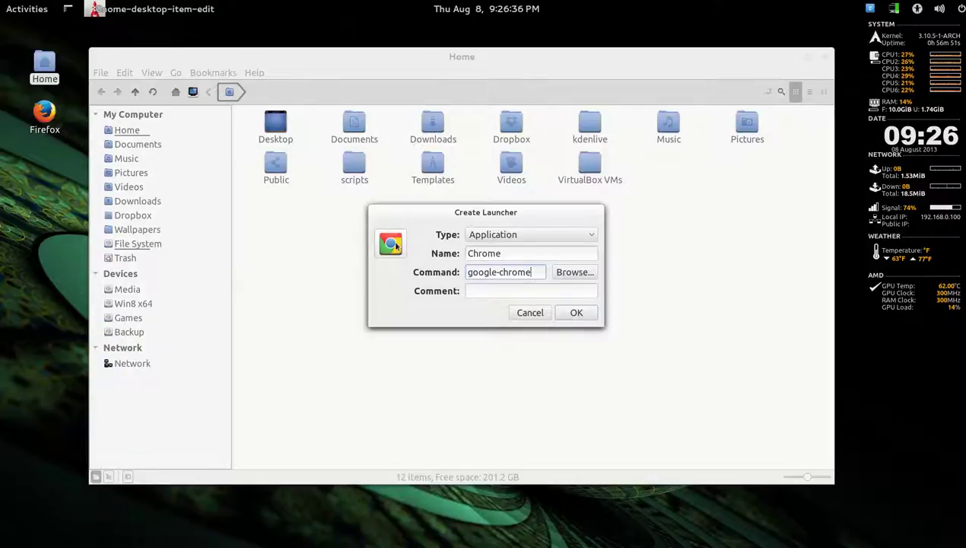
pyautogui.click(570, 315)
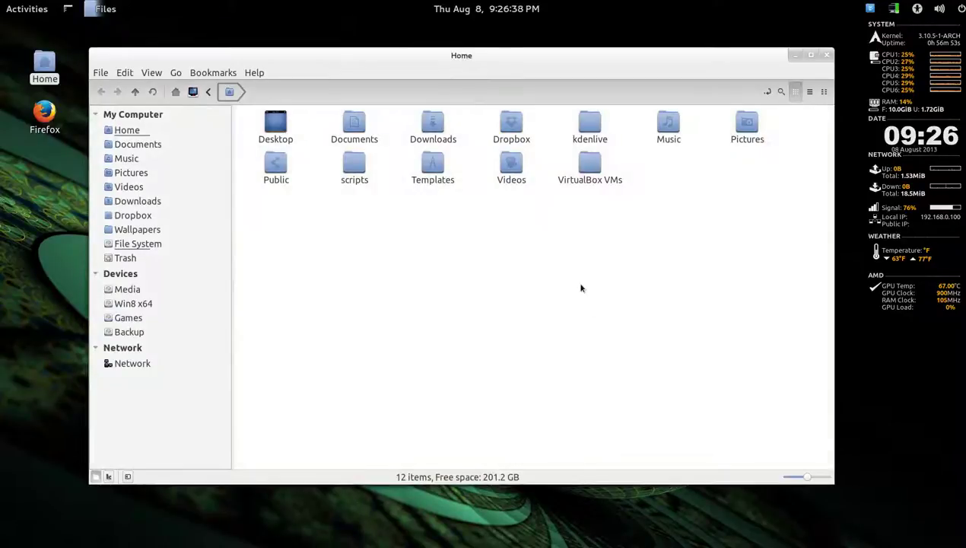
# Step: Drag the Chrome launcher from the Home window onto the desktop
pyautogui.click(672, 163)
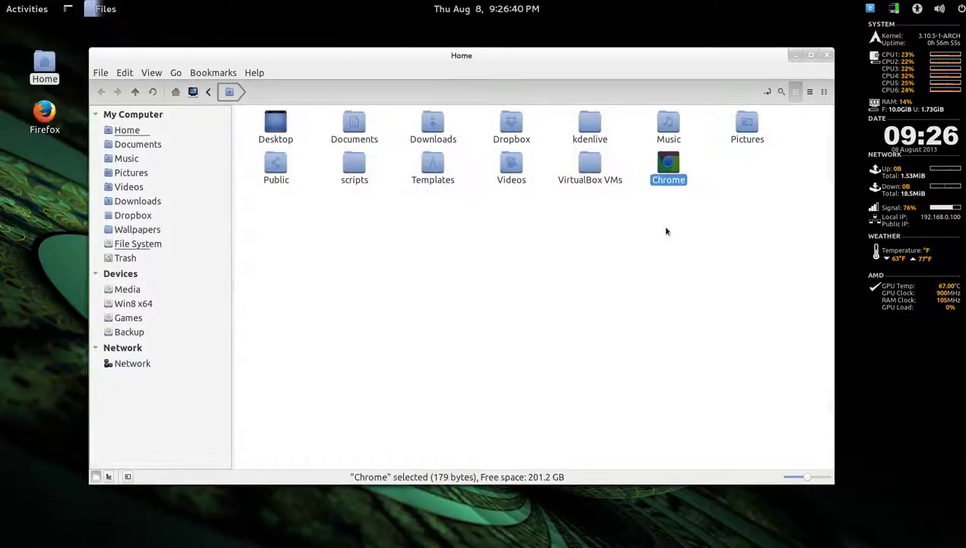
pyautogui.moveTo(520, 59); pyautogui.dragTo(637, 54)
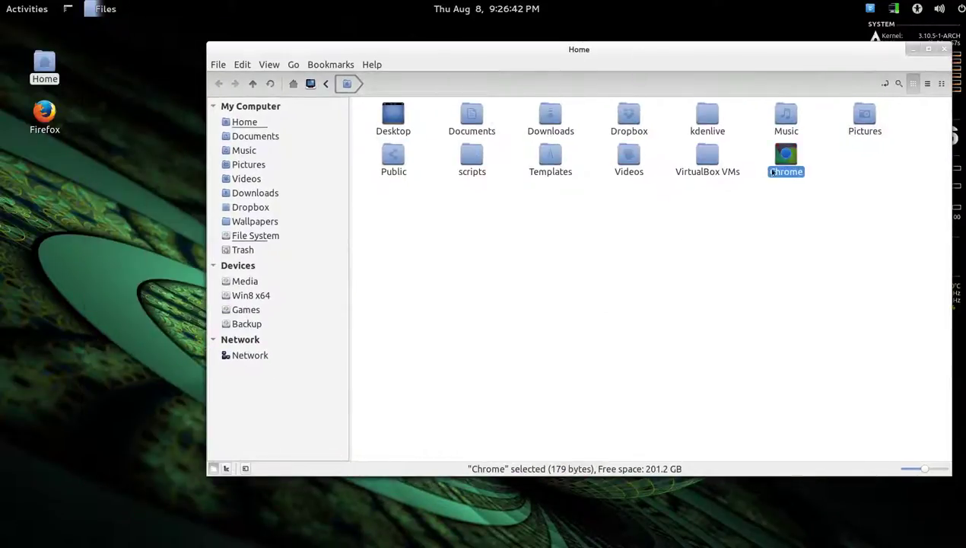
pyautogui.moveTo(773, 170); pyautogui.dragTo(88, 236)
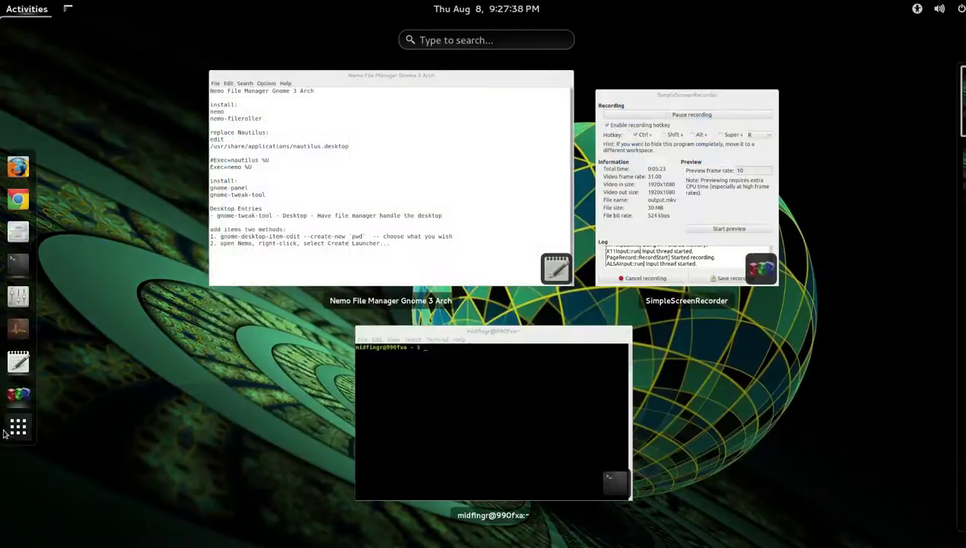
# Step: Use Ctrl+Alt+Down to leave the overview for an empty workspace showing the Home, Firefox and Chrome icons
pyautogui.hotkey('ctrl', 'alt', 'Down')
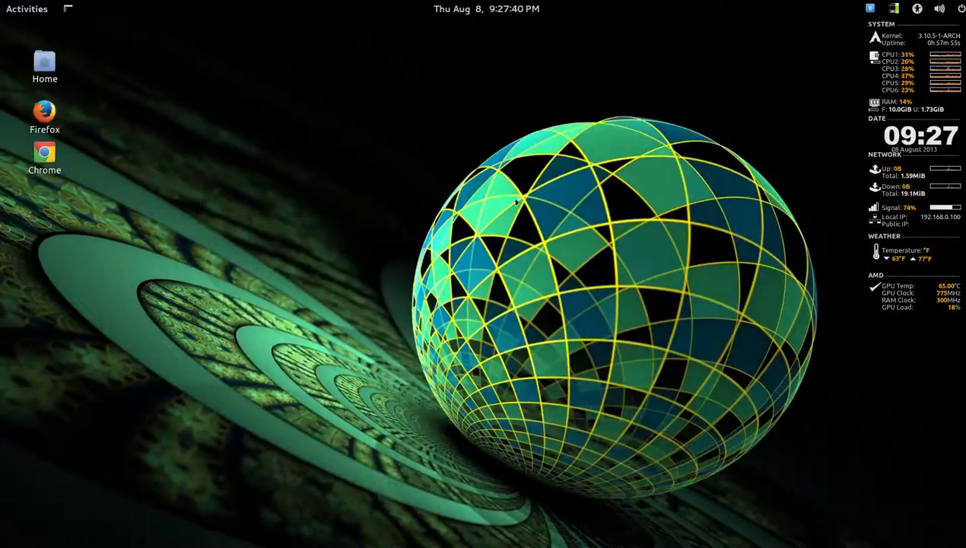